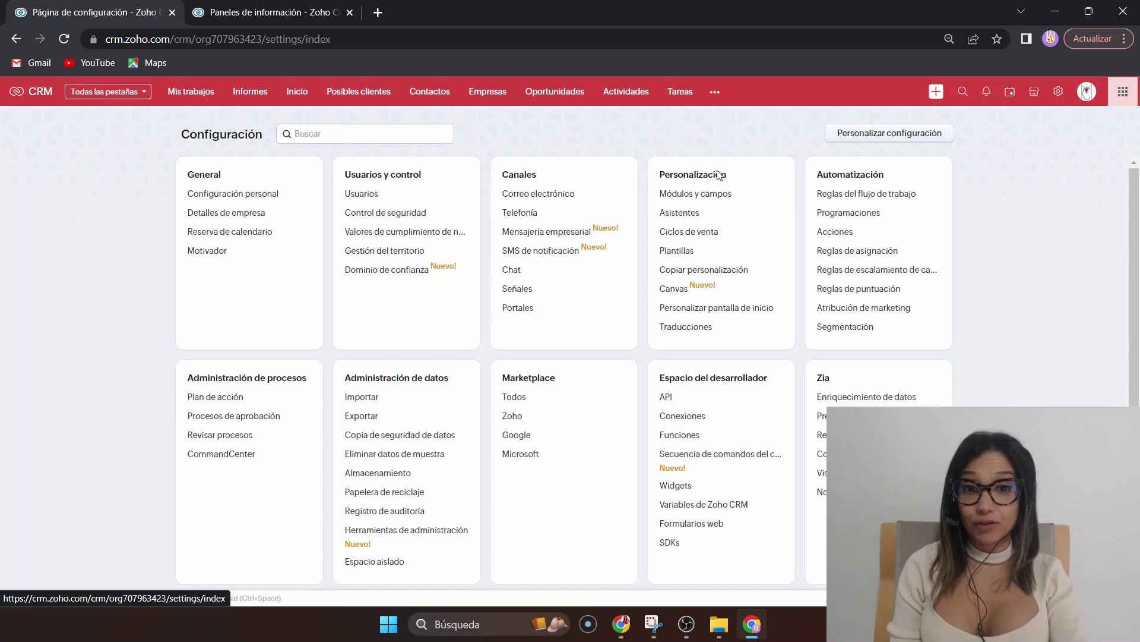
Step: Open the Ciclos de venta settings and review the stages of the Energética sales pipeline
left_click(704, 234)
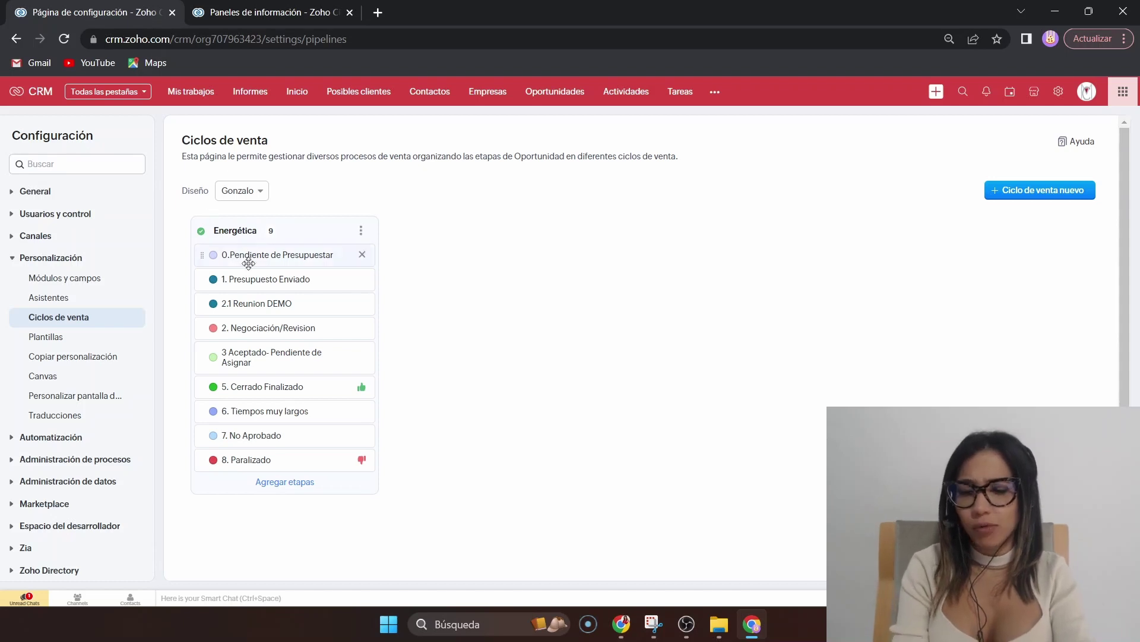
scroll(283, 416, "down", 1)
scroll(284, 389, "up", 1)
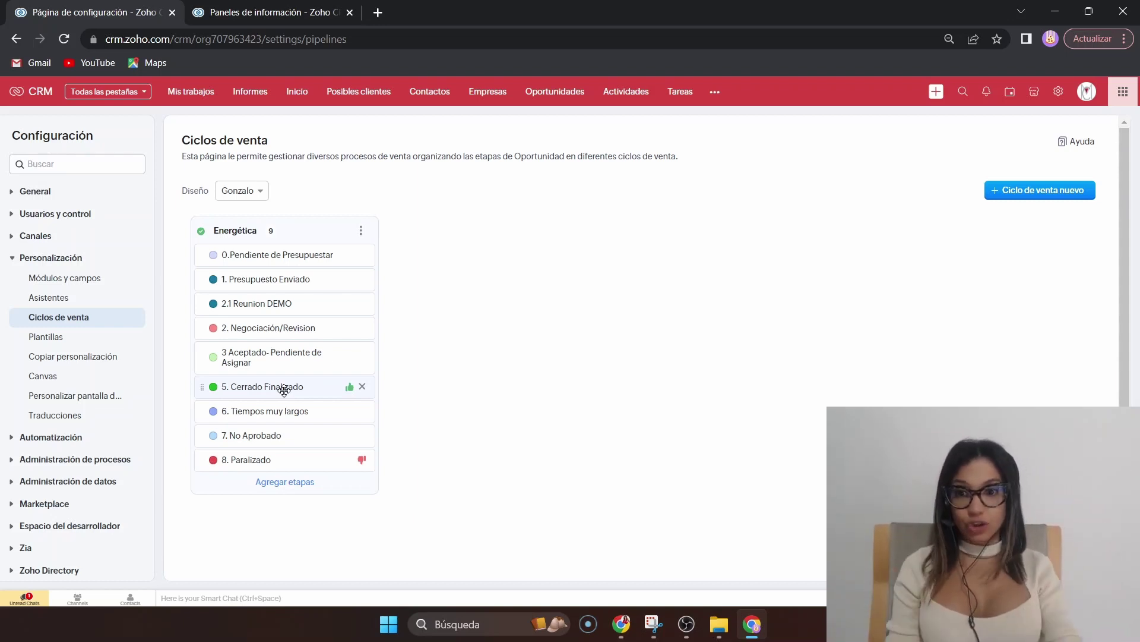
scroll(262, 428, "down", 1)
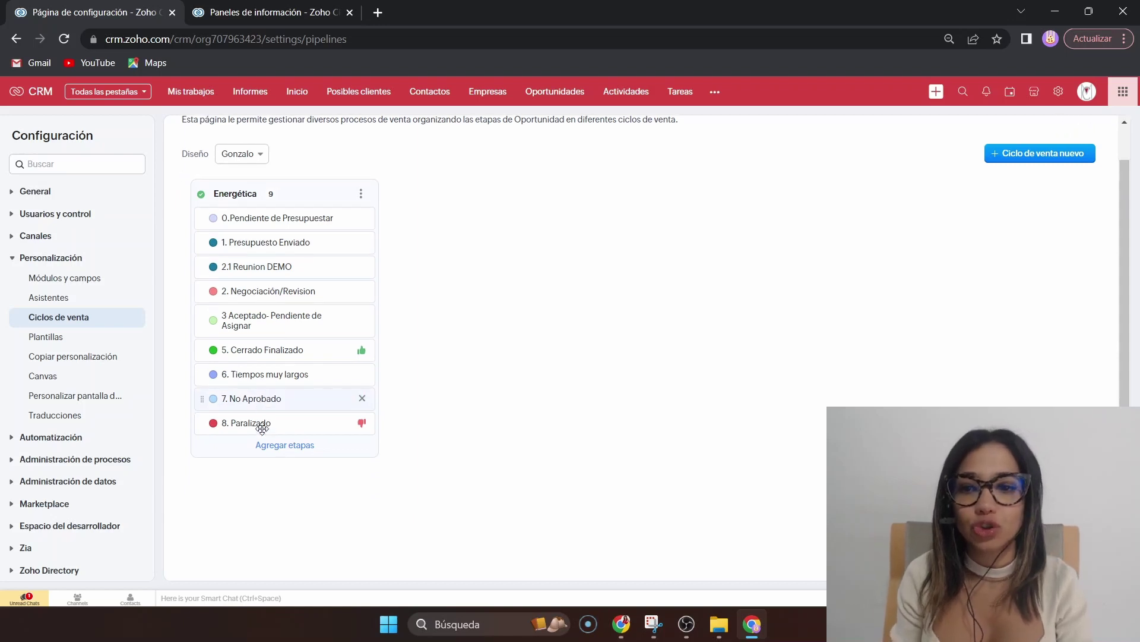
scroll(262, 428, "up", 1)
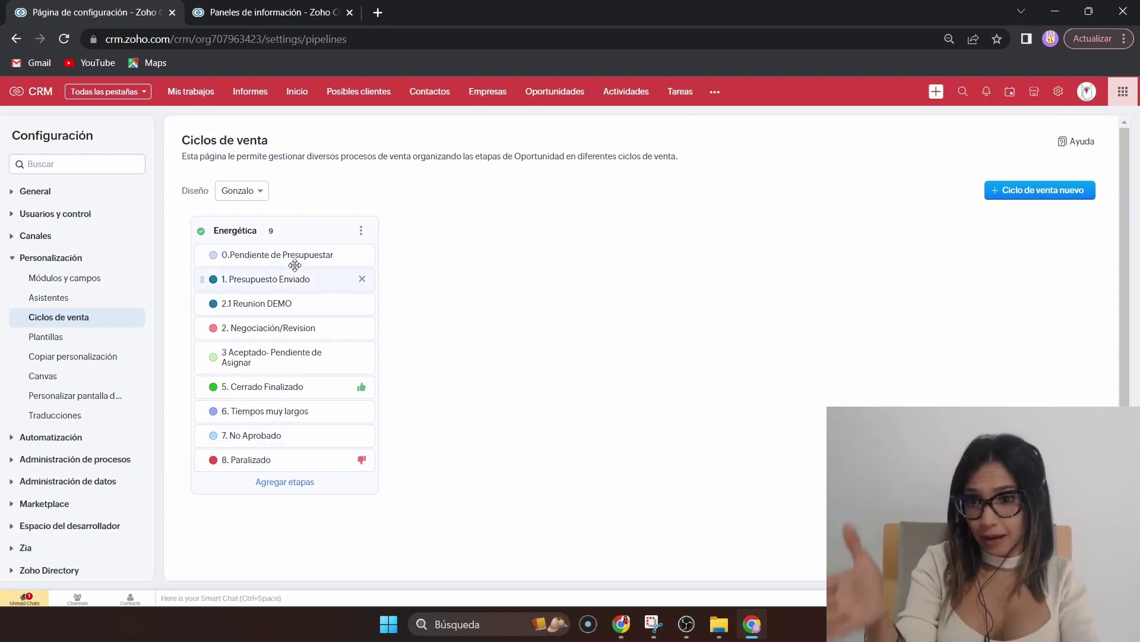
scroll(300, 309, "down", 1)
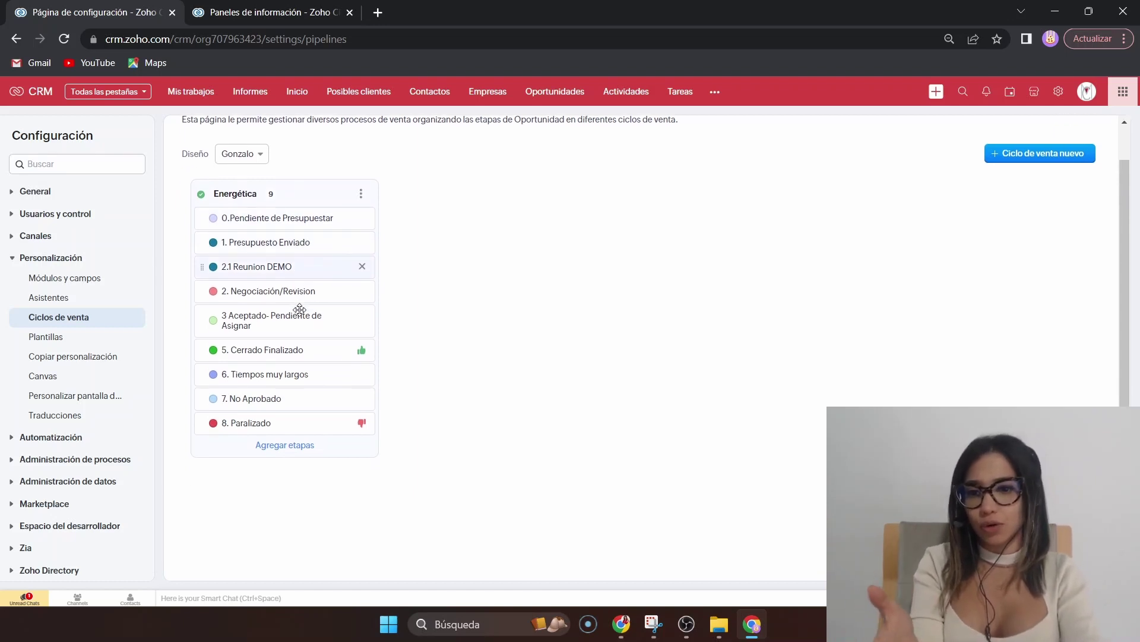
Step: Start a new sales pipeline named B2B, keeping the preselected layout
left_click(1037, 165)
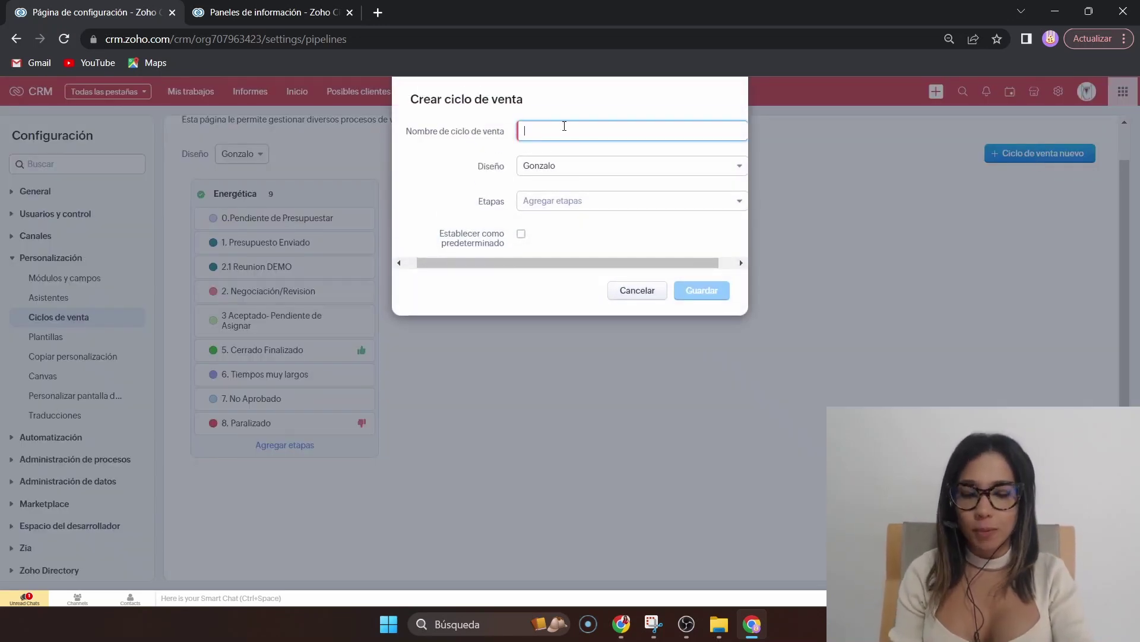
type("pOR TIPO")
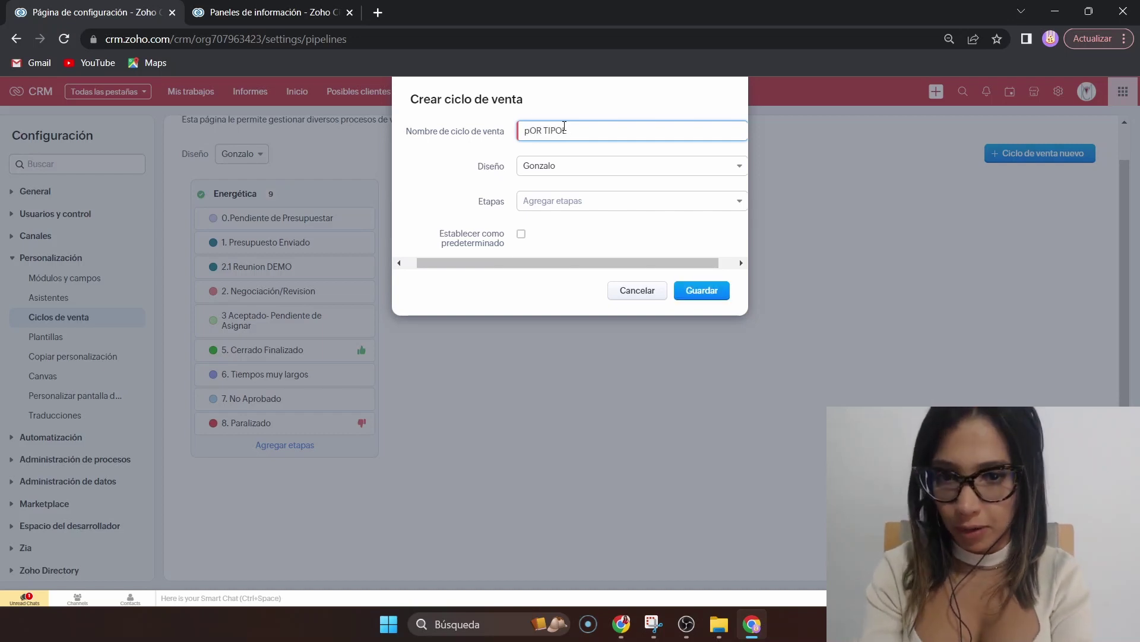
key("ctrl+a")
key("BackSpace")
type("b")
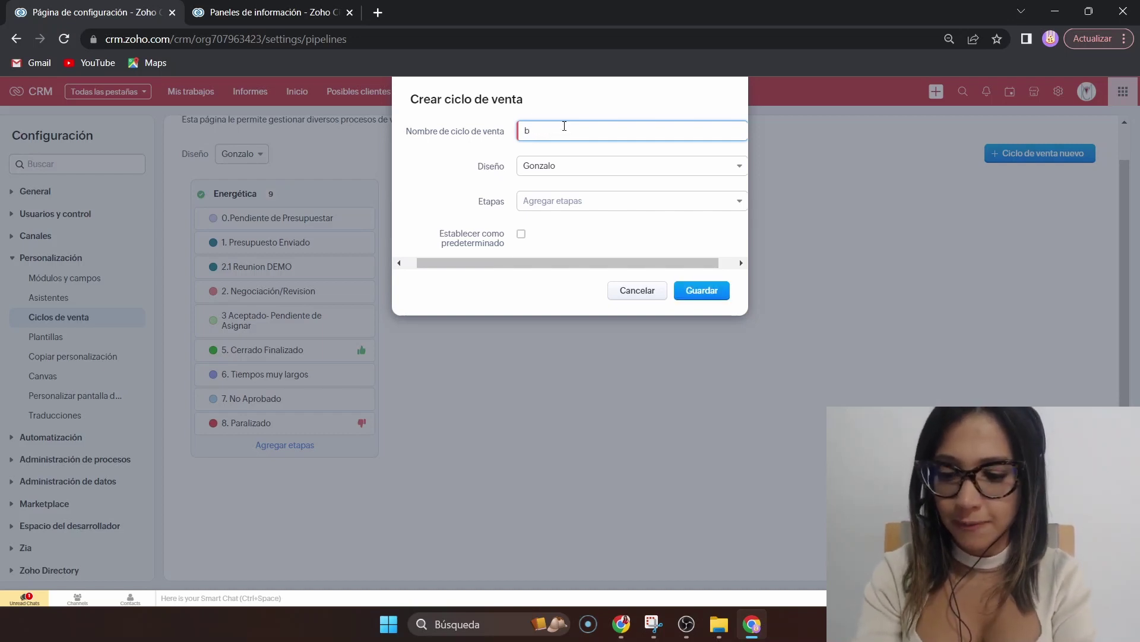
key("BackSpace")
type("2B")
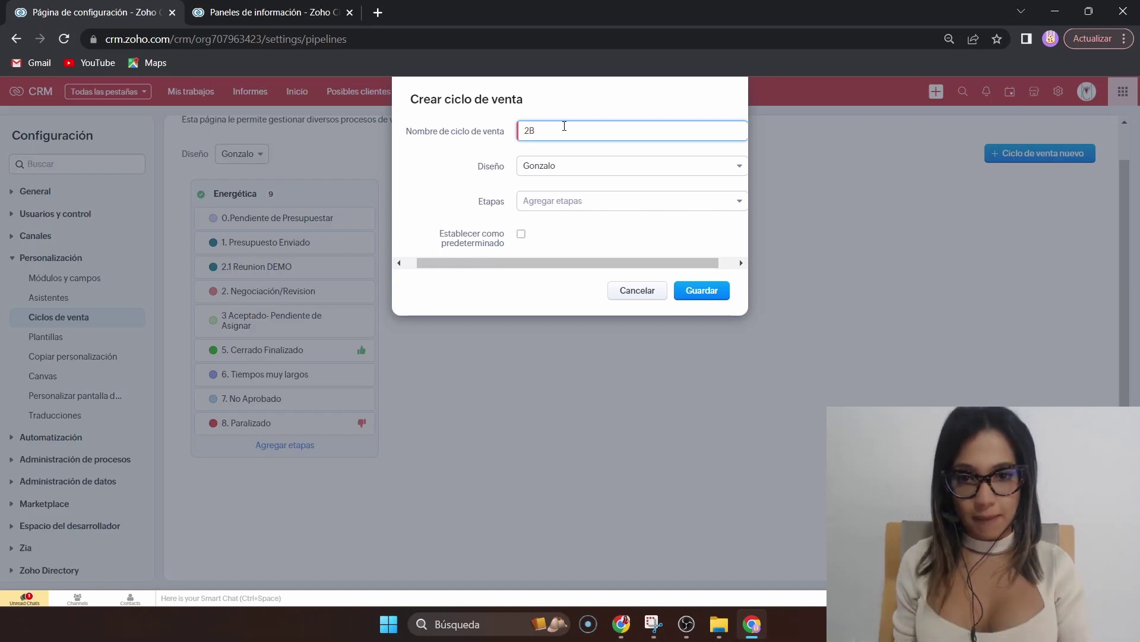
key("BackSpace")
key("BackSpace")
type("B2B")
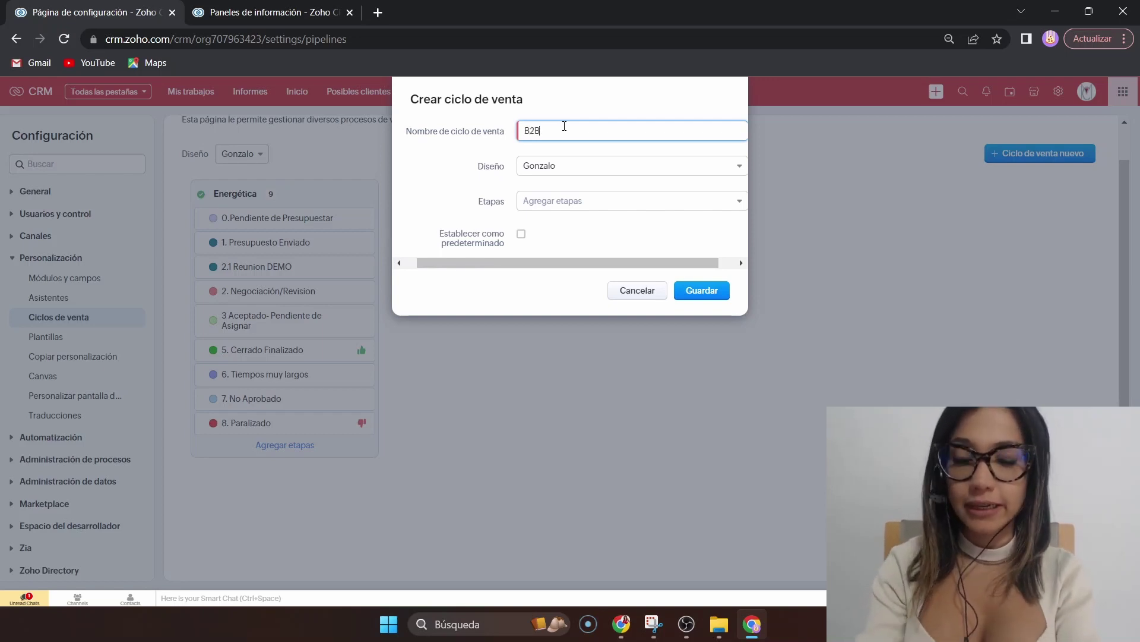
left_click_drag(455, 131, 509, 132)
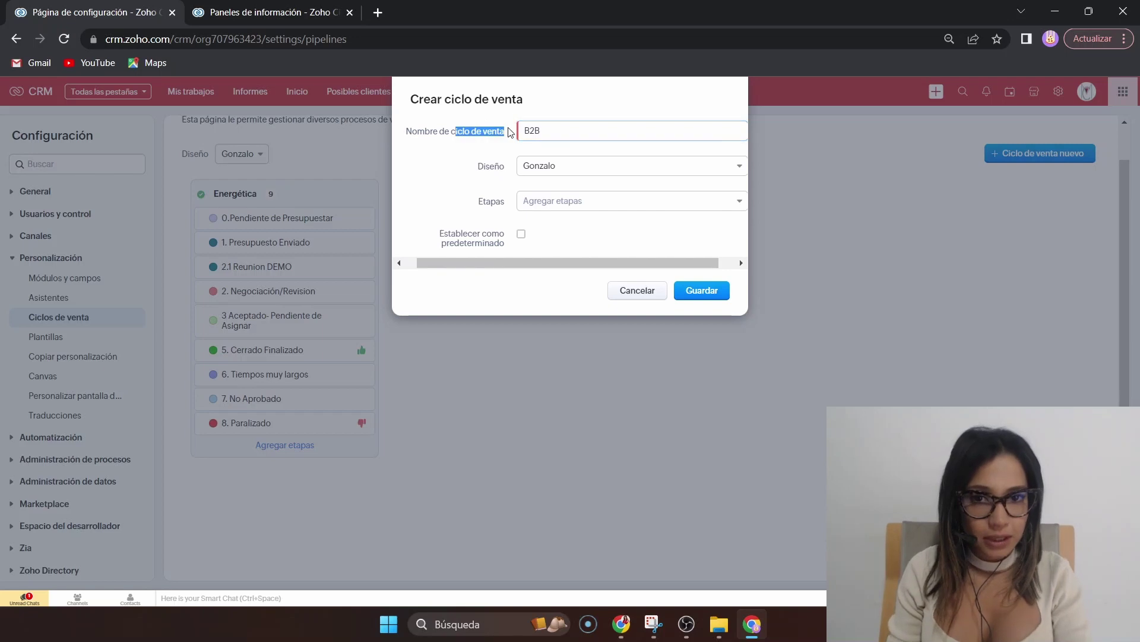
left_click(522, 172)
left_click(522, 172)
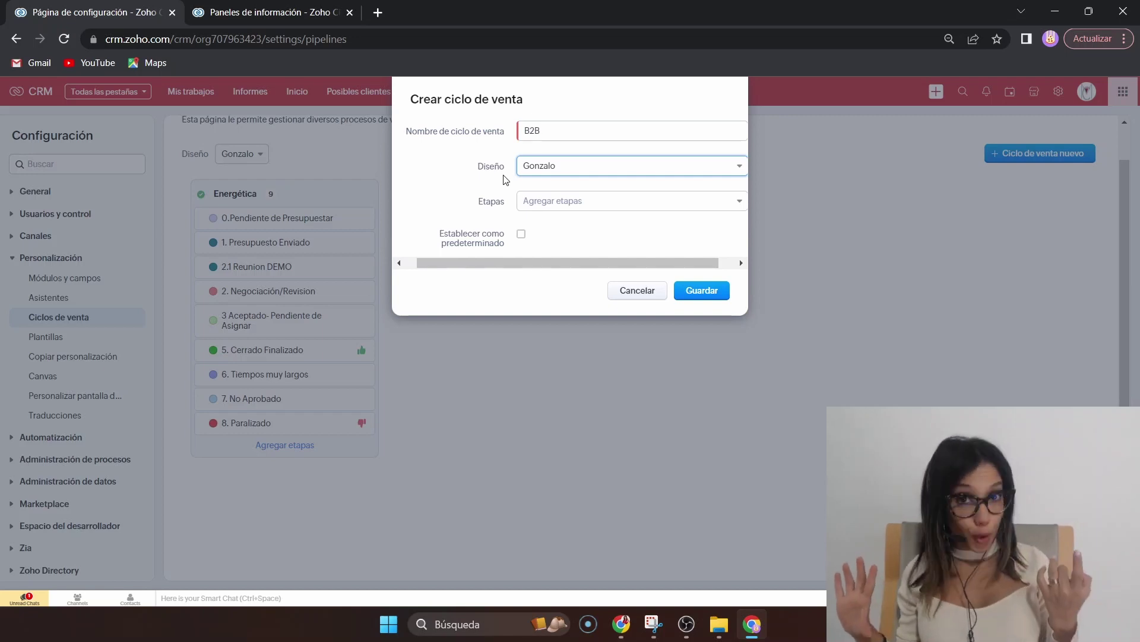
Step: Add the stage 0.Pendiente de Presupuestar to the new pipeline and save it without making it the default
left_click(529, 200)
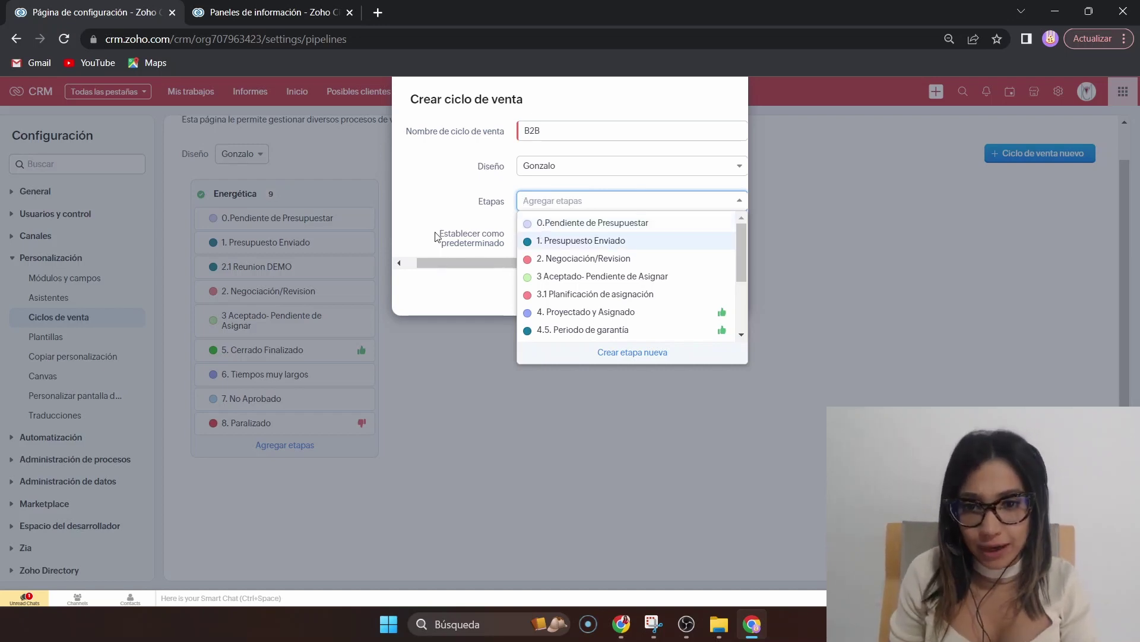
left_click_drag(438, 234, 482, 259)
left_click(481, 254)
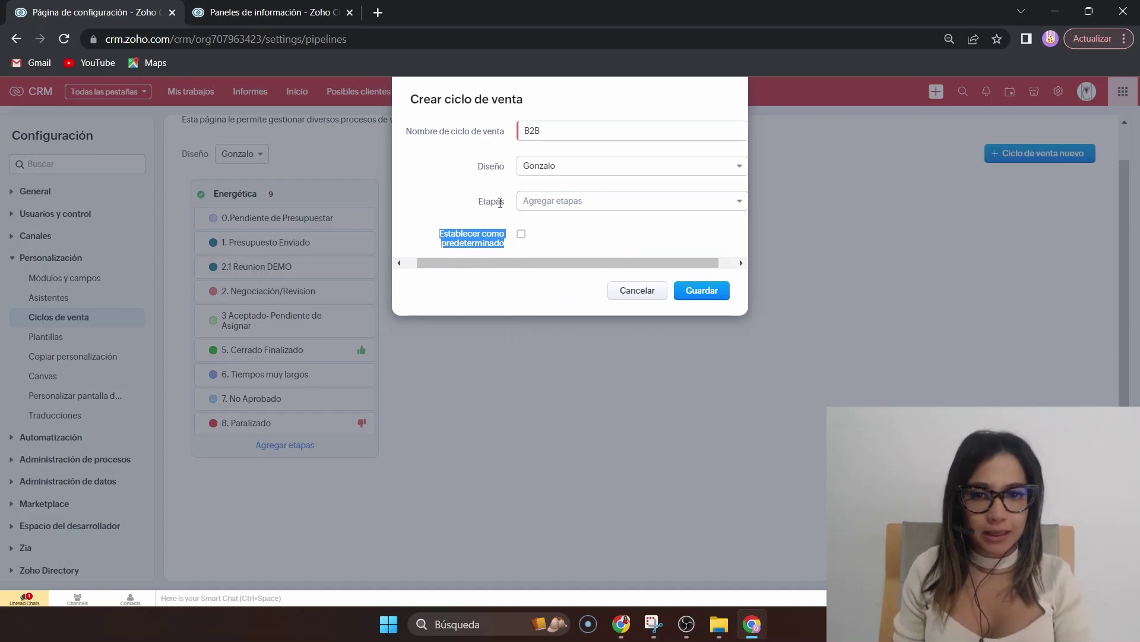
left_click(569, 202)
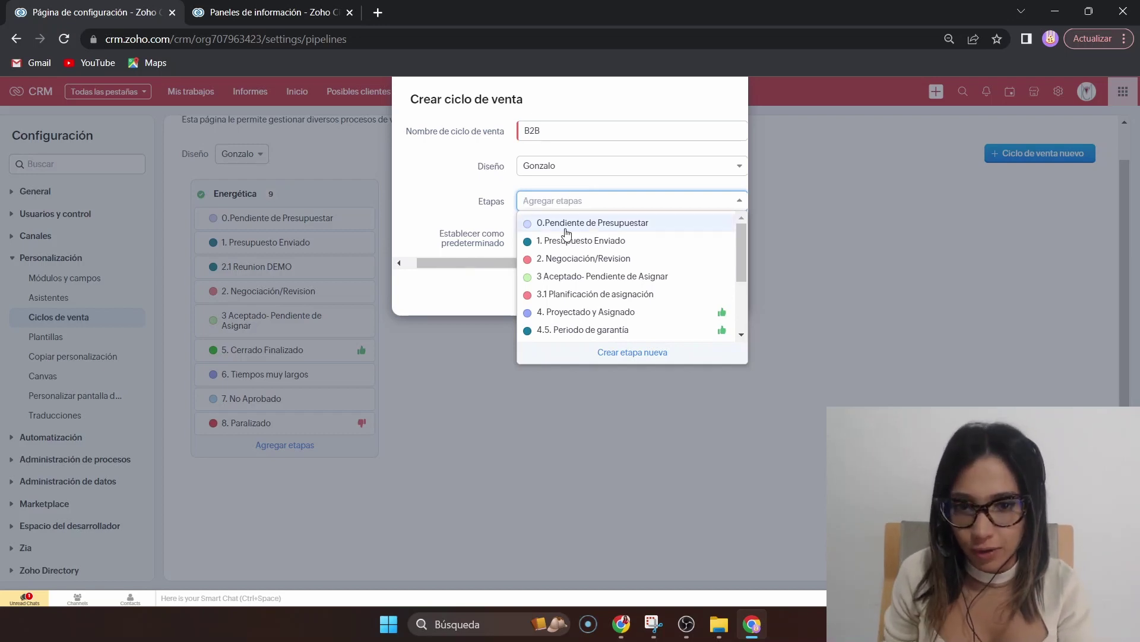
left_click(566, 224)
left_click(491, 201)
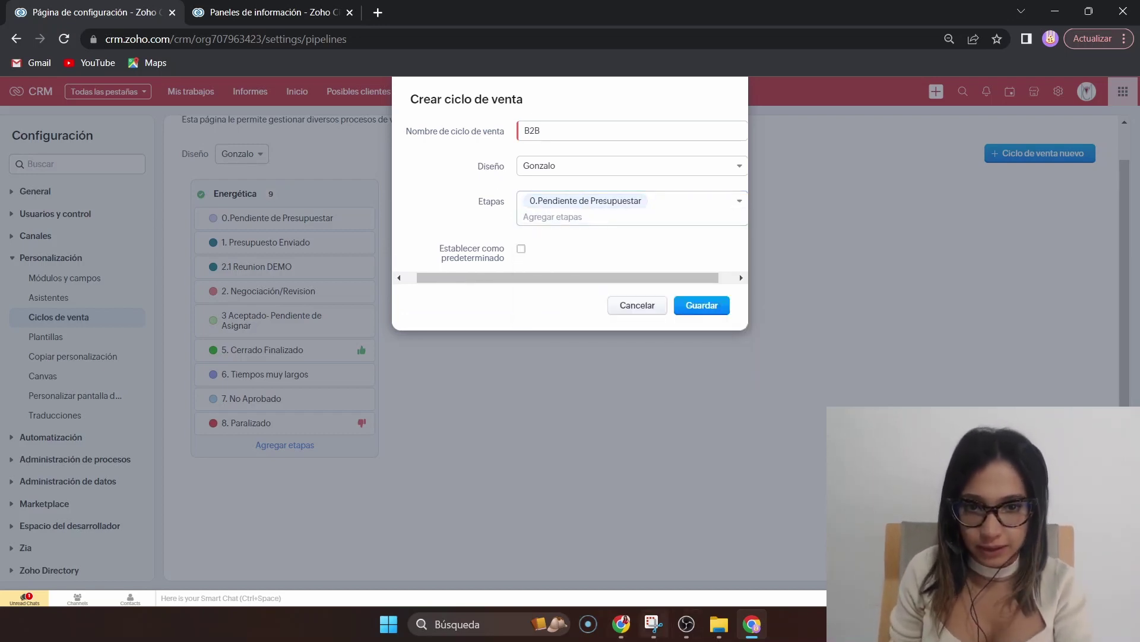
left_click(688, 306)
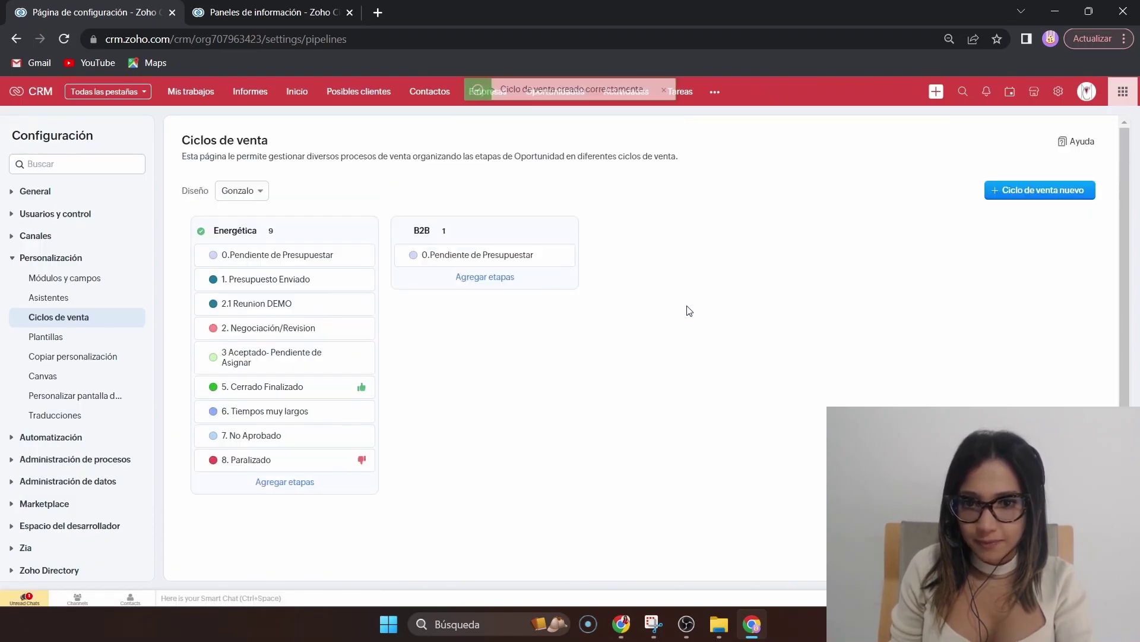
Step: Add the stages 1. Presupuesto Enviado, 2. Negociación/Revision, 3 Aceptado- Pendiente de Asignar and 5. Cerrado Finalizado to the B2B pipeline and save the changes
left_click(505, 279)
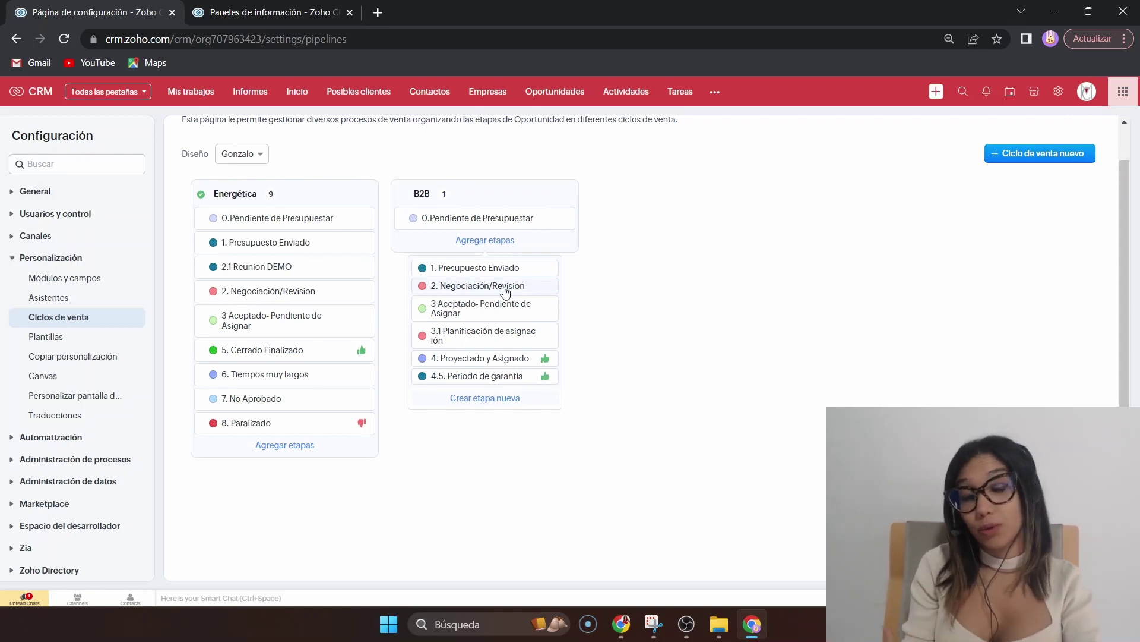
left_click(496, 268)
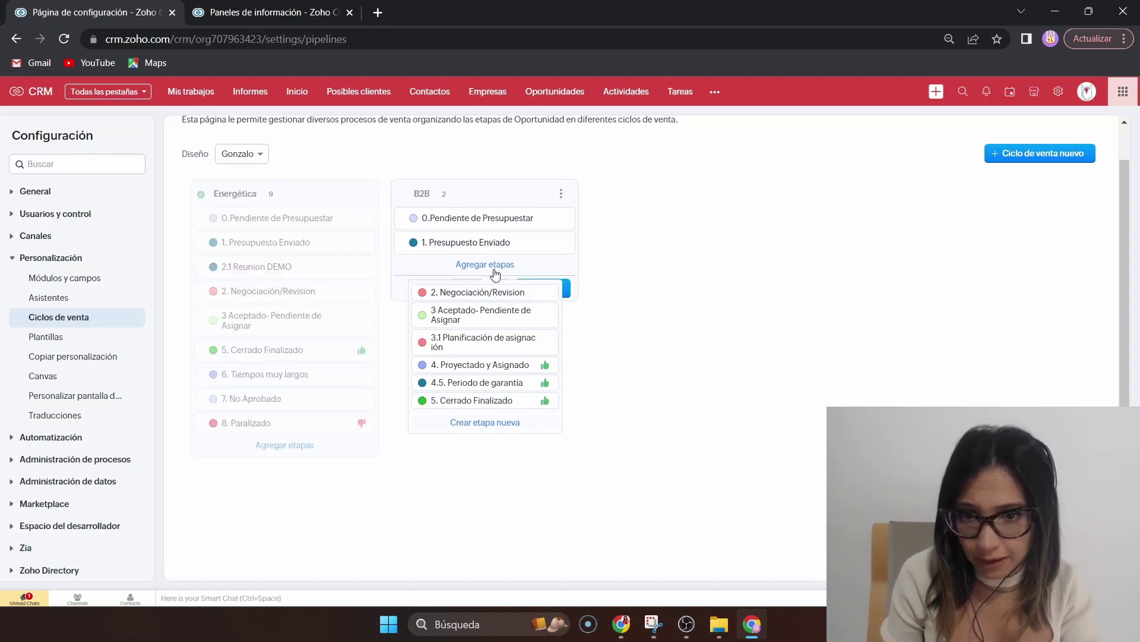
left_click(490, 293)
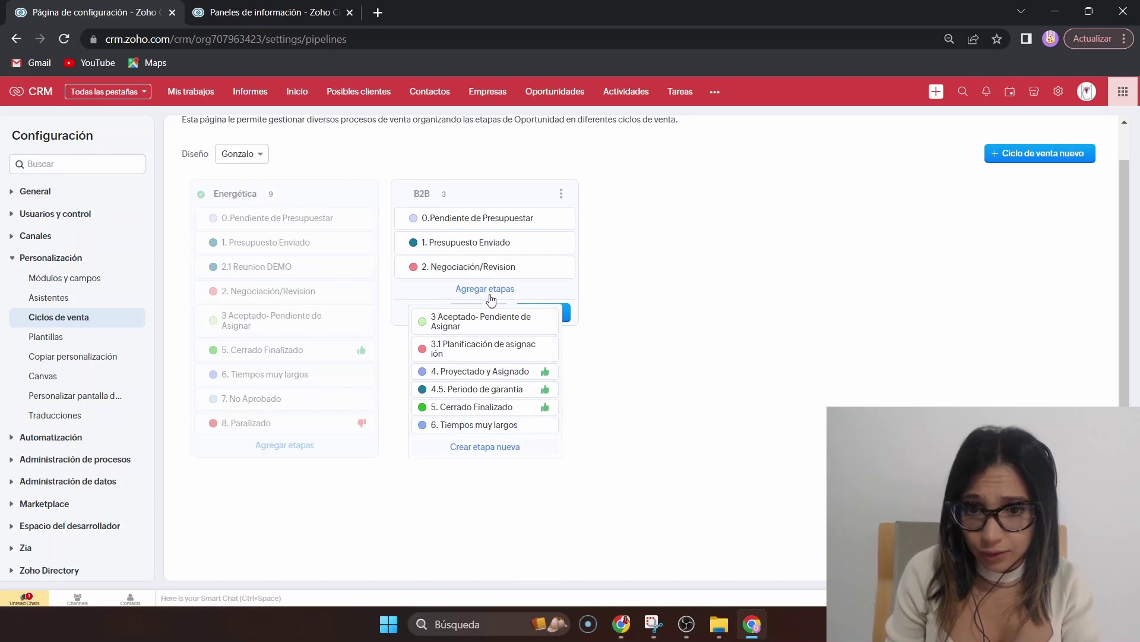
left_click(489, 326)
left_click(486, 417)
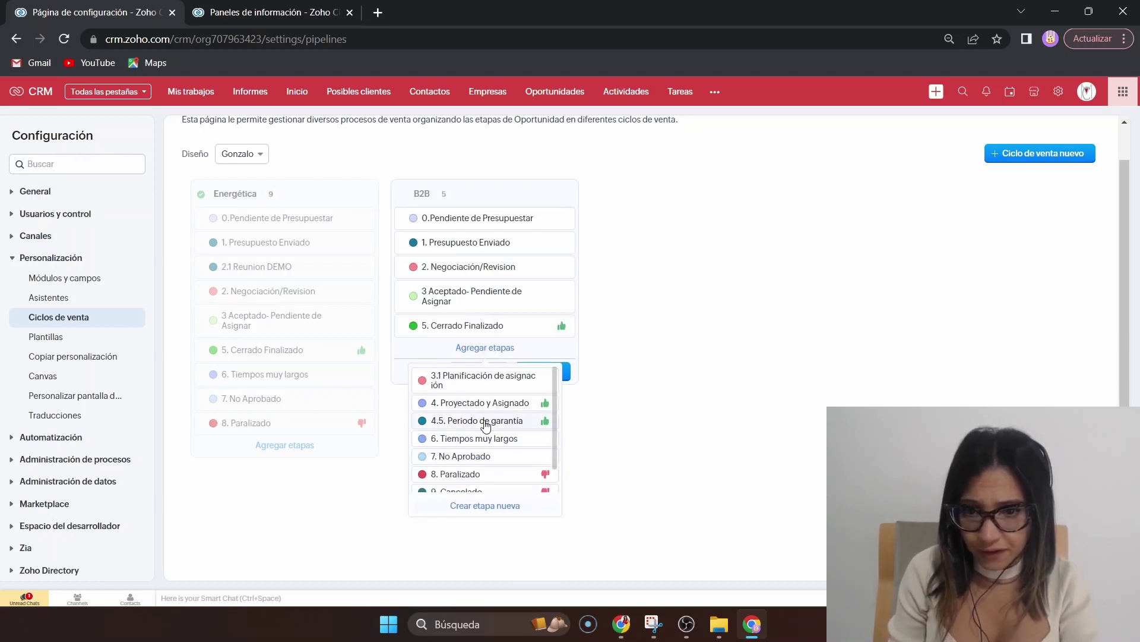
scroll(488, 458, "down", 2)
left_click(803, 462)
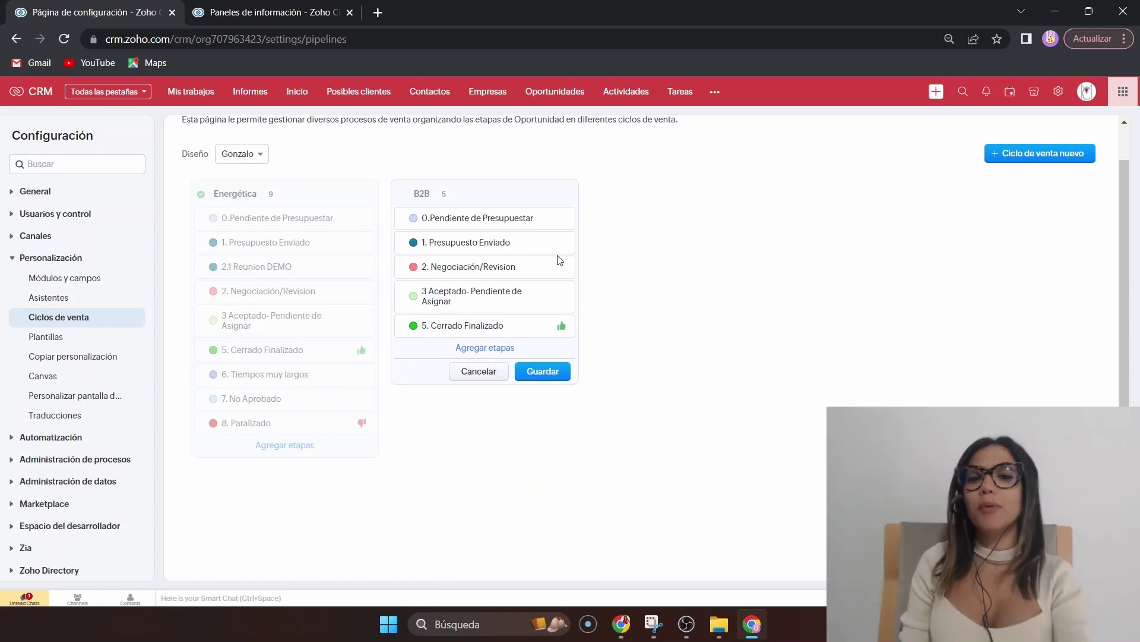
left_click(541, 372)
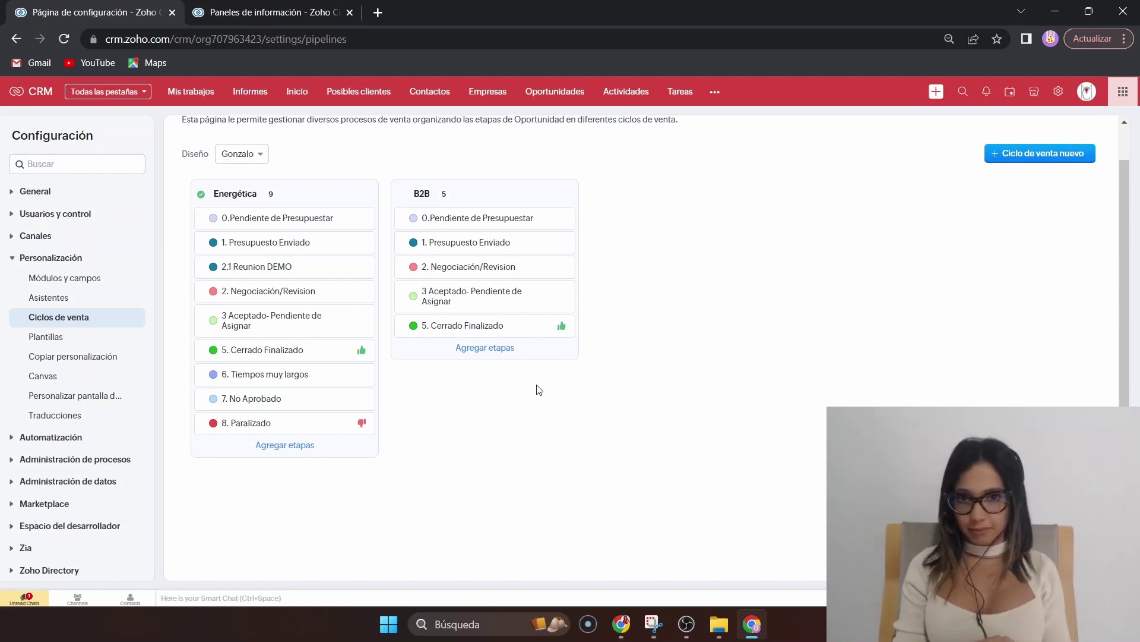
scroll(529, 354, "up", 1)
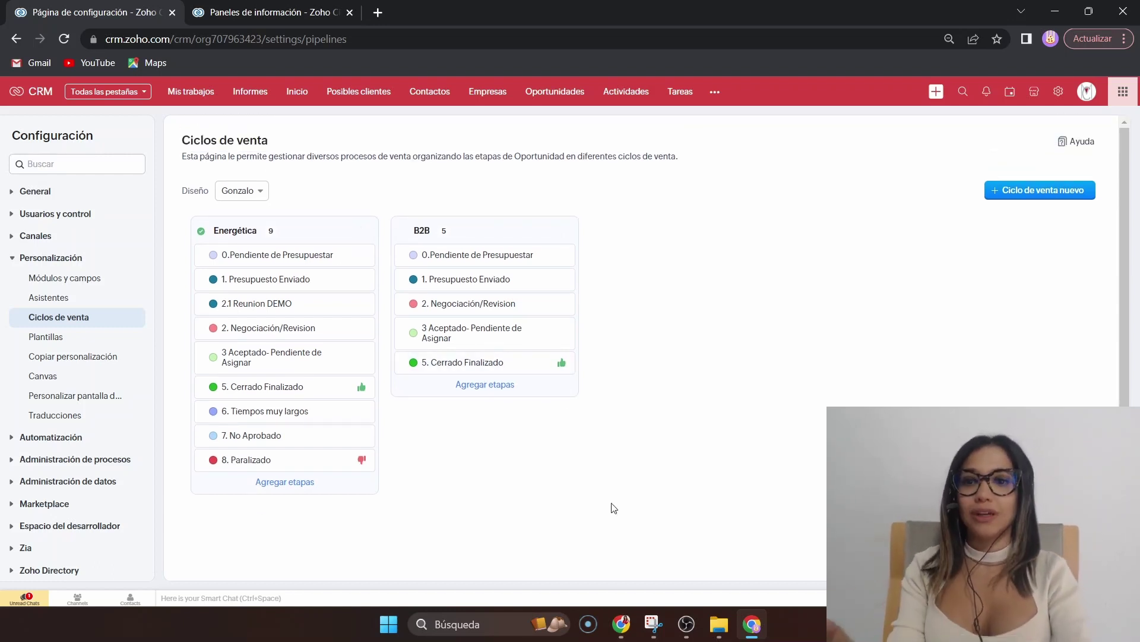